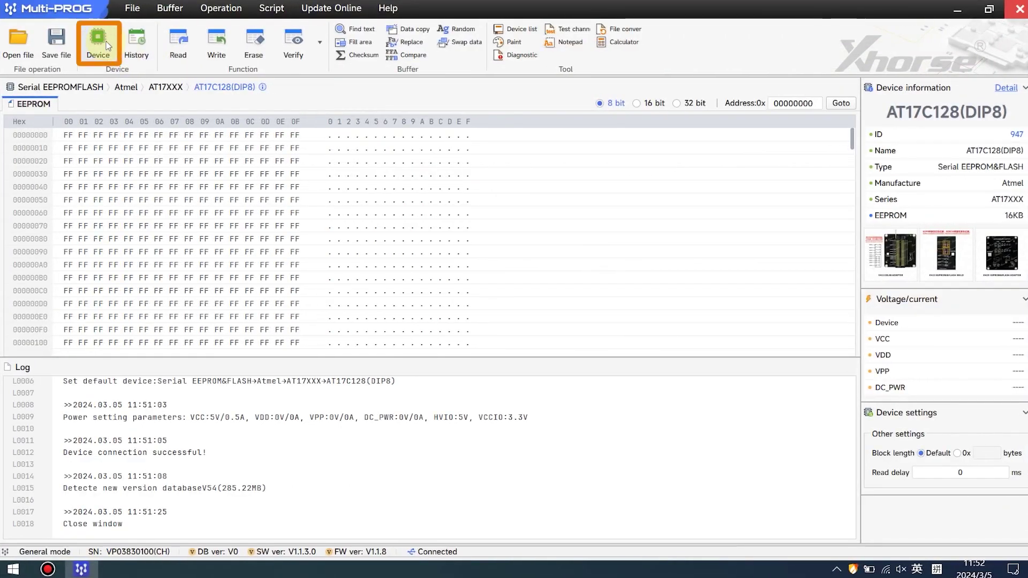
Select the AT17C128(DIP8) chip from Serial EEPROM&FLASH devices and view its details
click(98, 42)
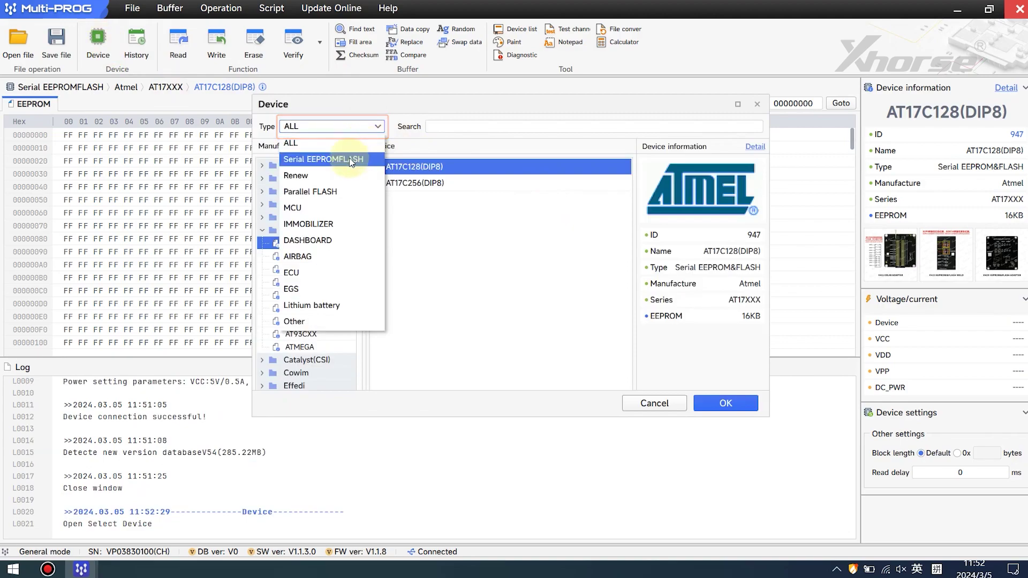
click(349, 158)
click(451, 127)
text(AT)
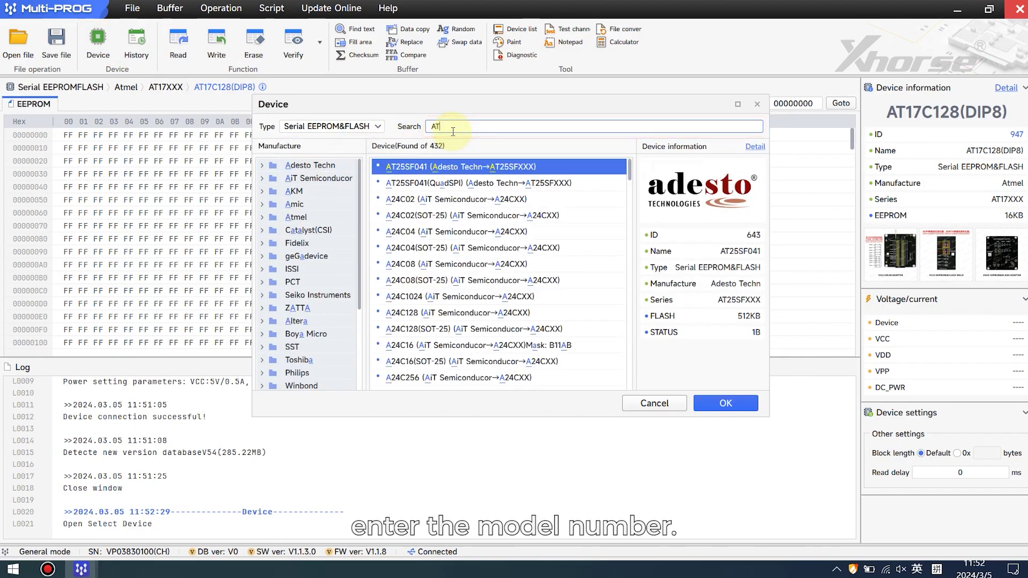
text(17)
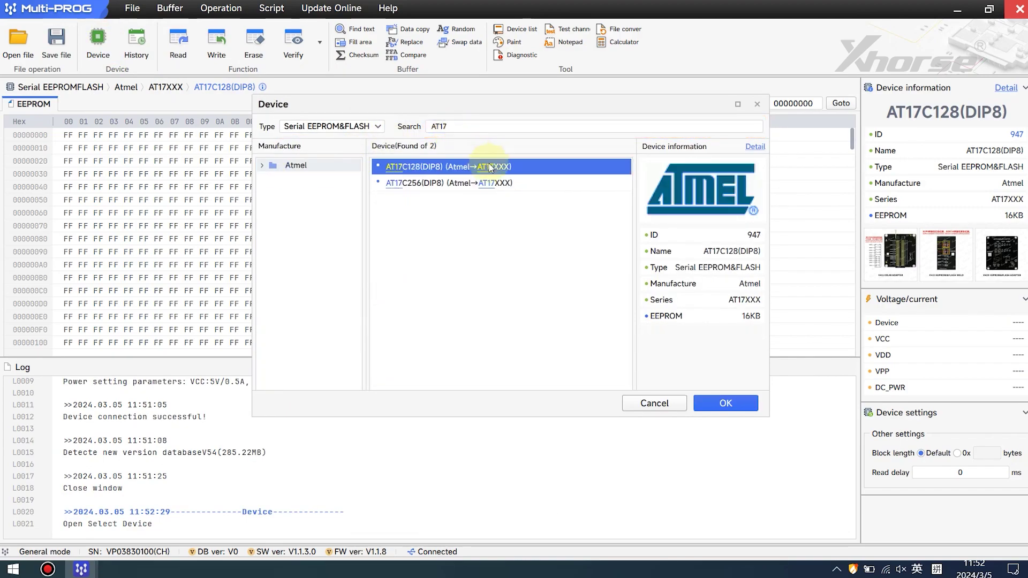
double_click(490, 166)
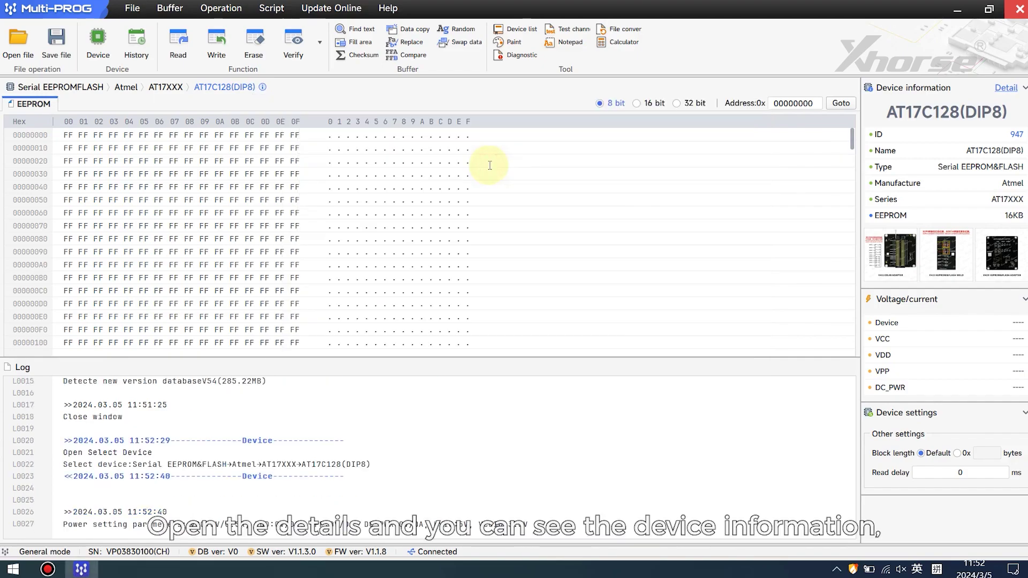
click(1006, 89)
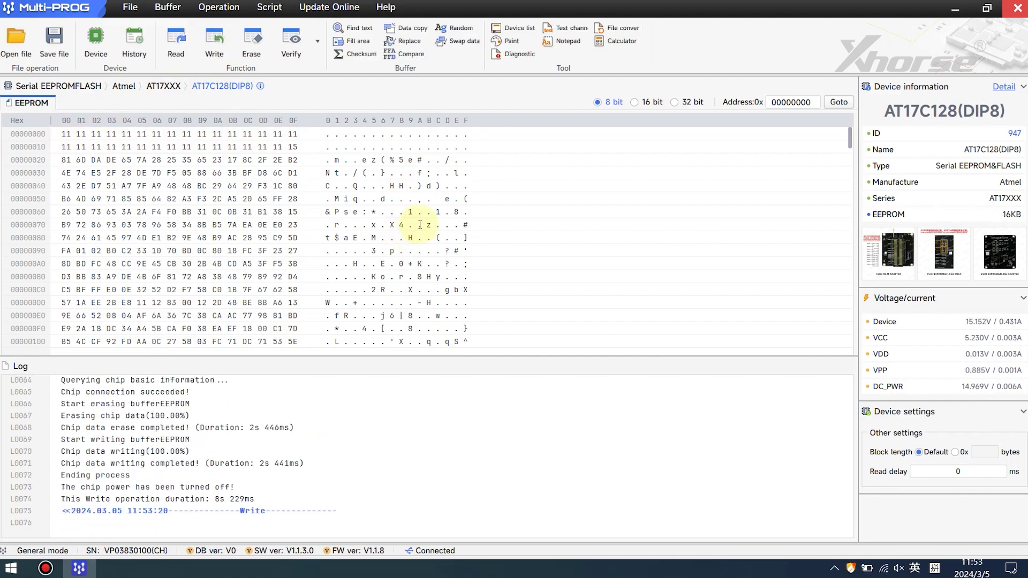
Read the AT17C128 contents back into the buffer to check the written data
click(173, 41)
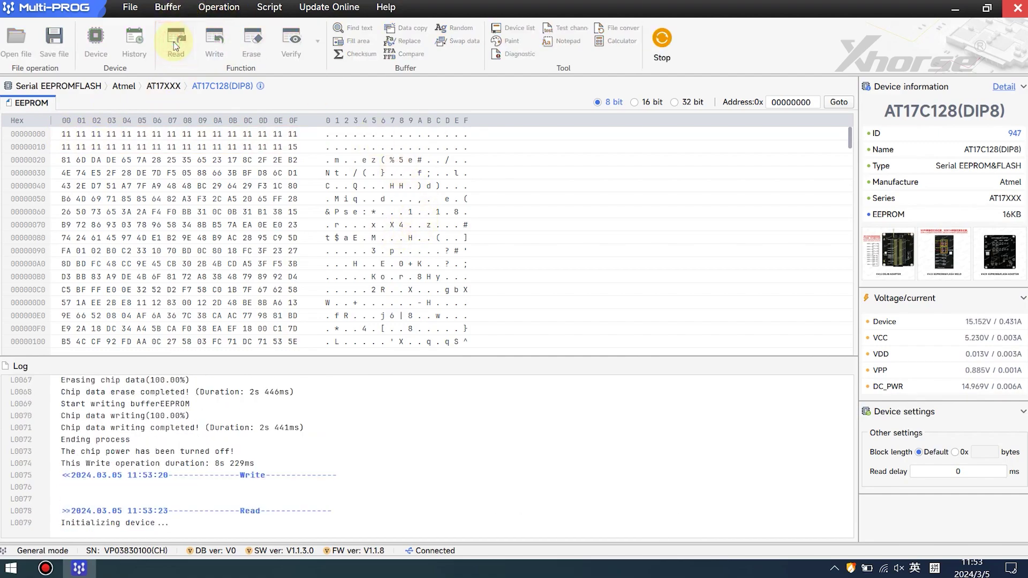